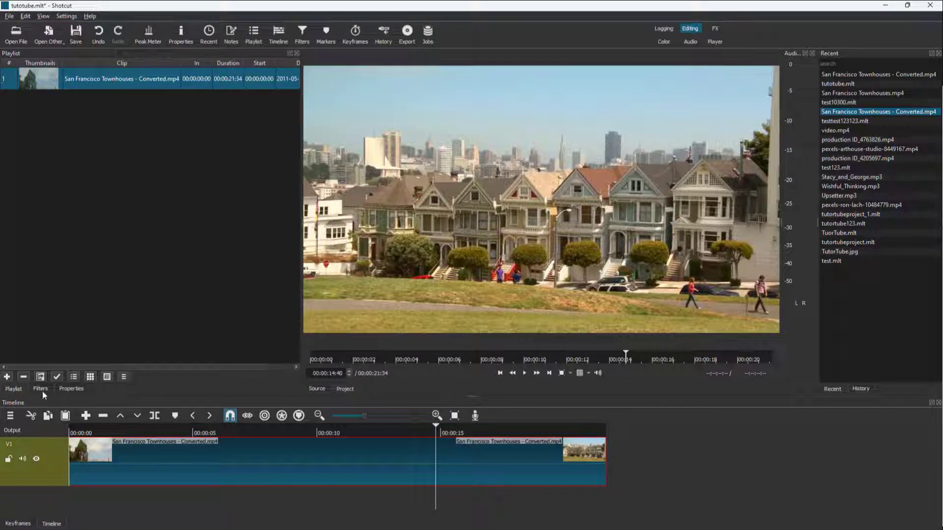
Step: Add the Vignette video filter to the San Francisco Townhouses clip
click(41, 390)
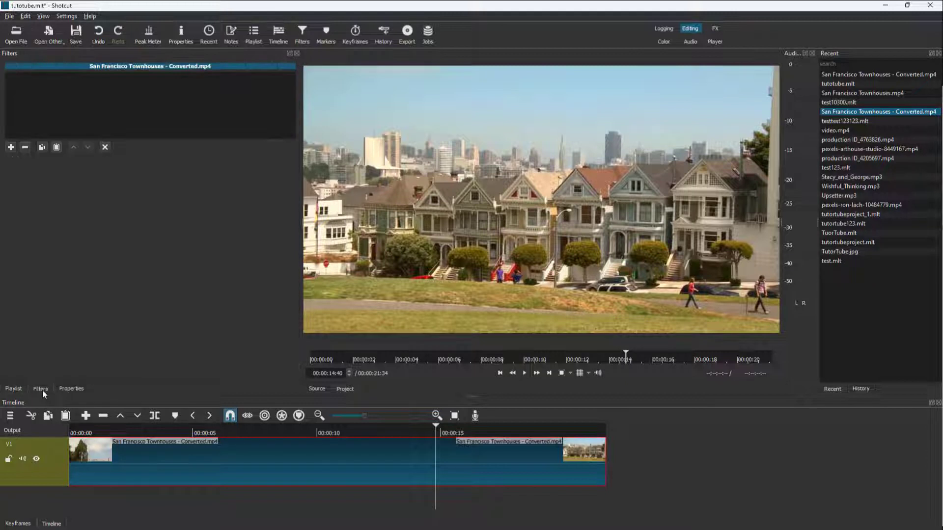
click(43, 17)
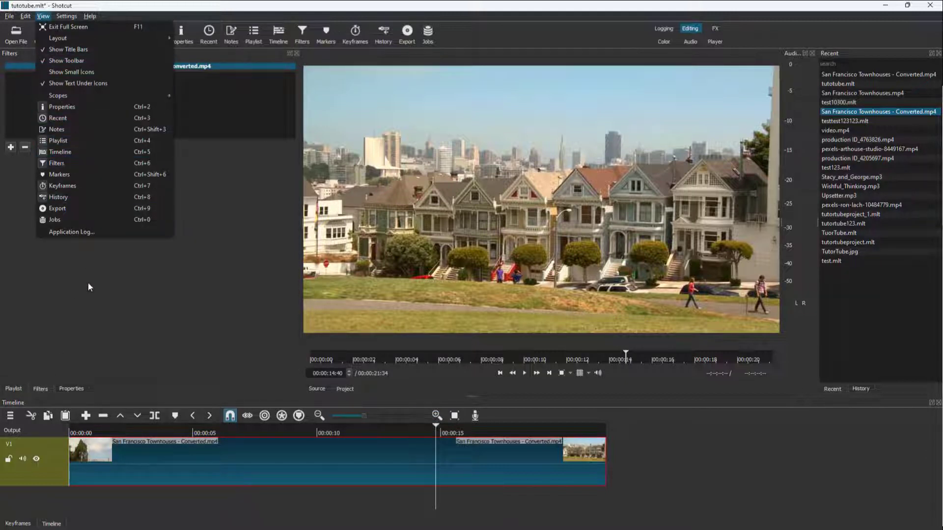
click(15, 183)
click(10, 147)
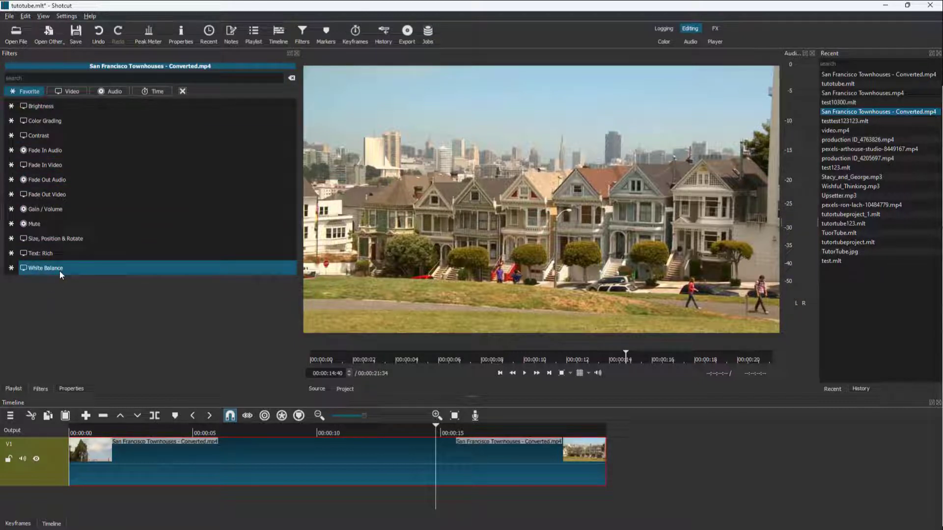
click(72, 92)
scroll(123, 216, down, 10)
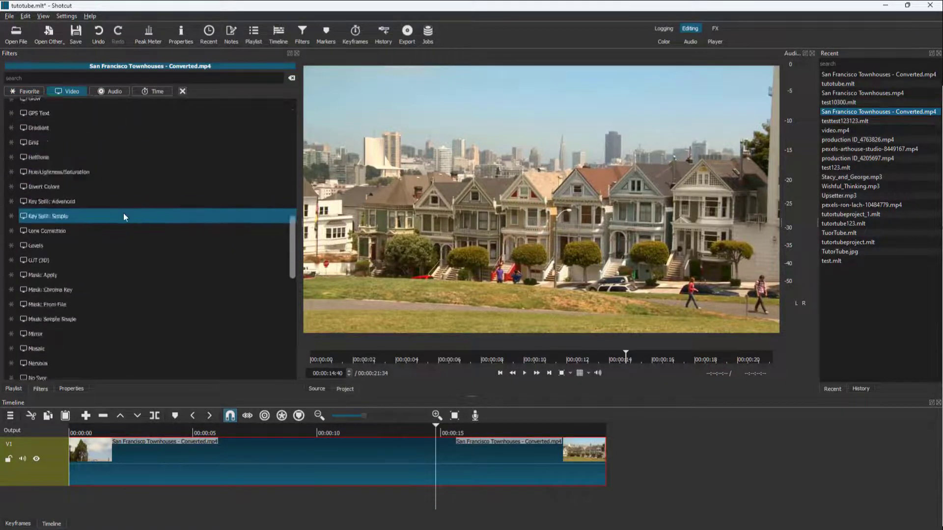
scroll(124, 216, down, 10)
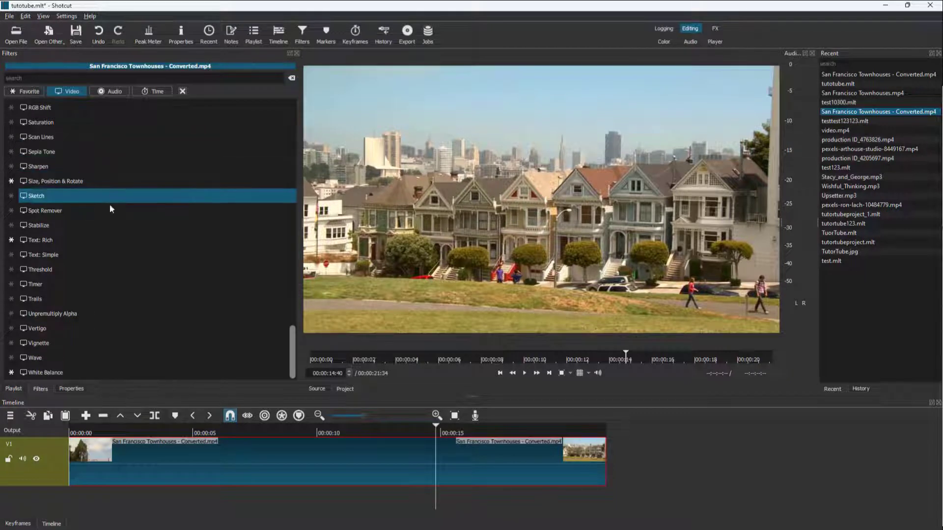
click(52, 343)
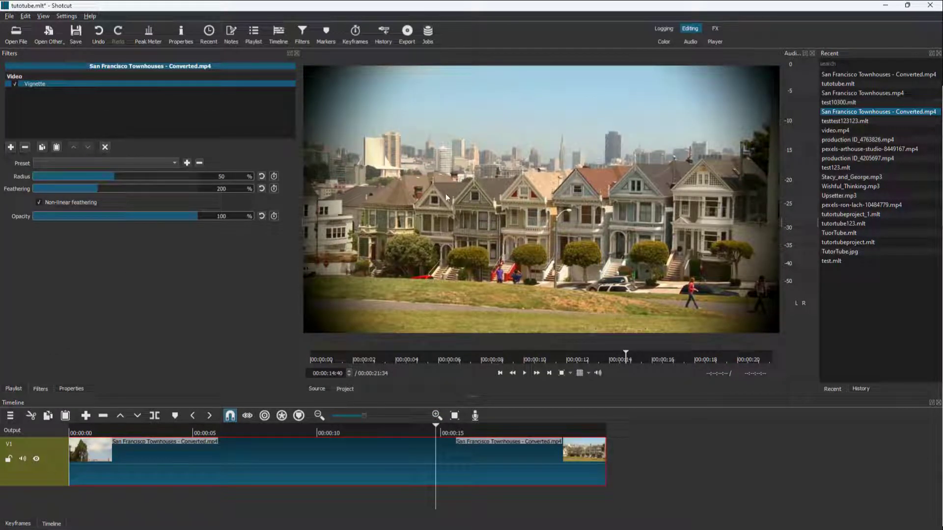
Step: Compare the clip with the vignette off and on, and try a 67% radius with 500% feathering
click(14, 84)
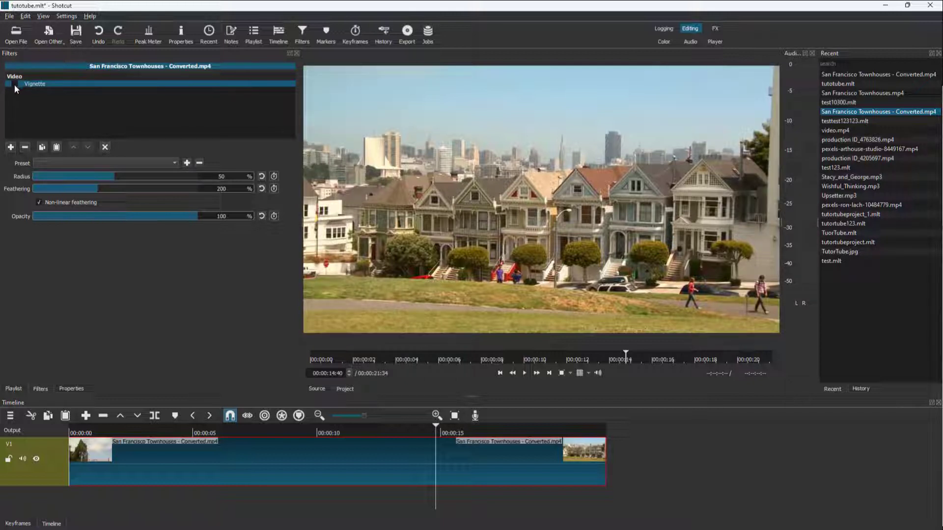
click(14, 84)
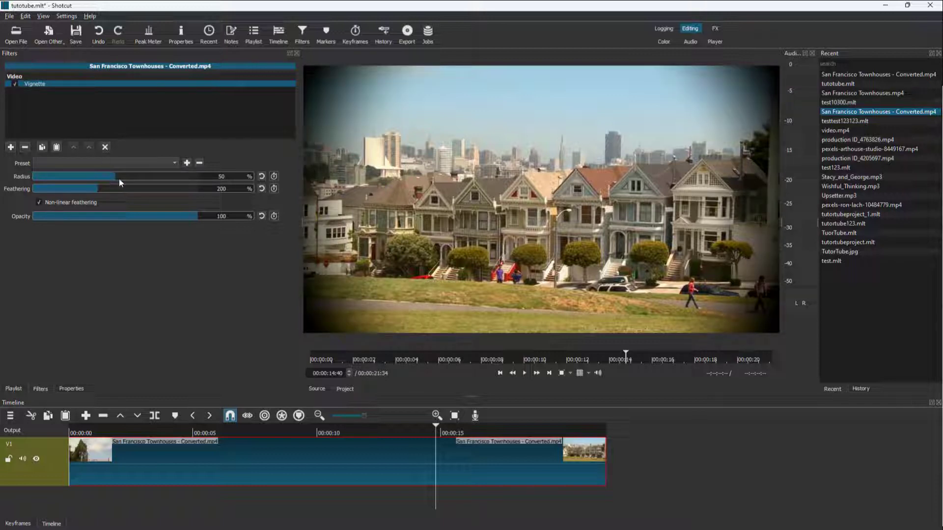
drag(126, 174, 218, 201)
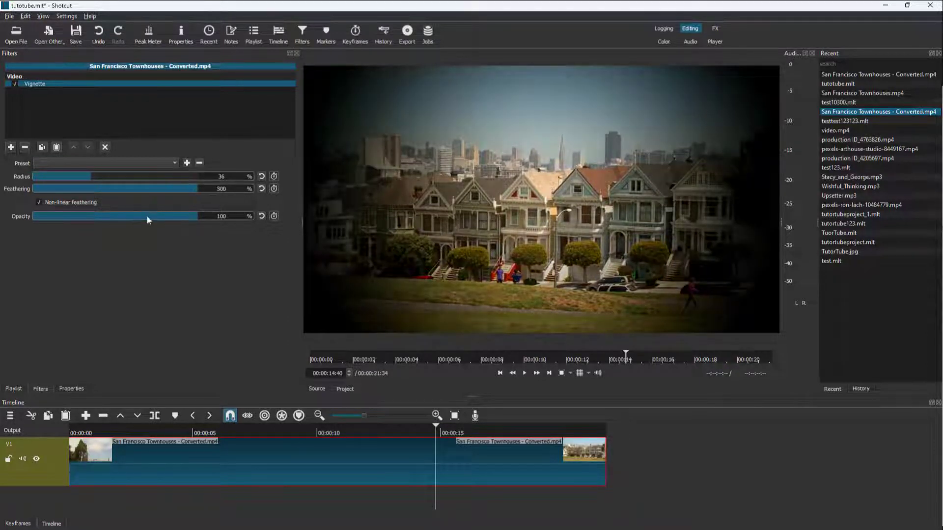
drag(147, 220, 250, 221)
drag(98, 181, 144, 192)
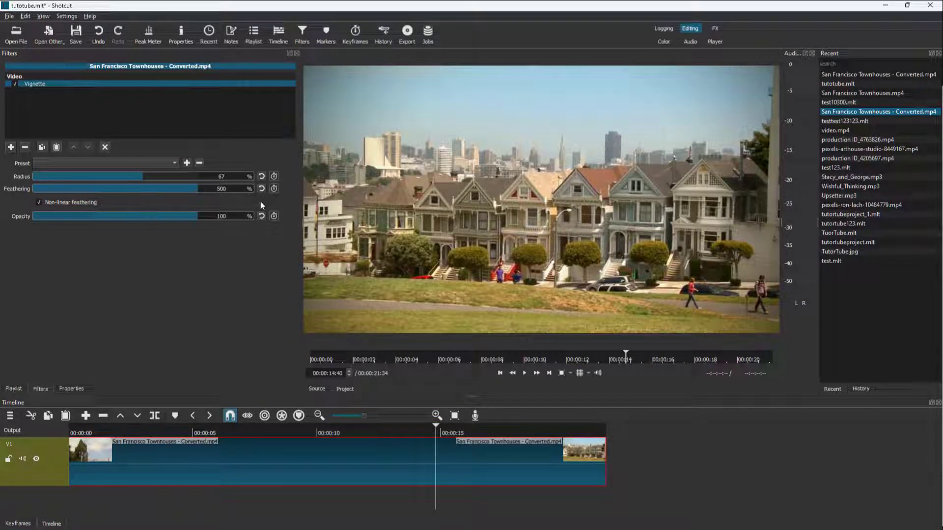
Step: Restore the Vignette filter's default preset and set its radius to 61%
click(147, 166)
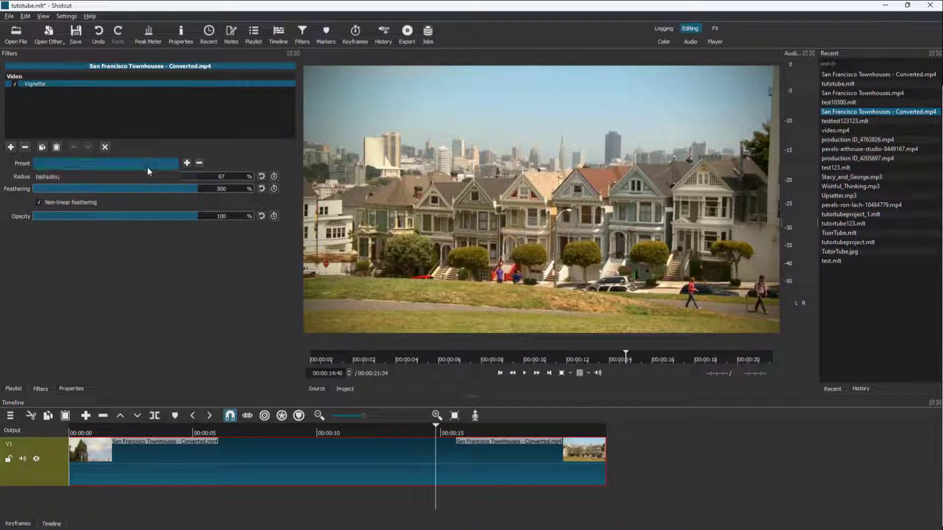
click(134, 176)
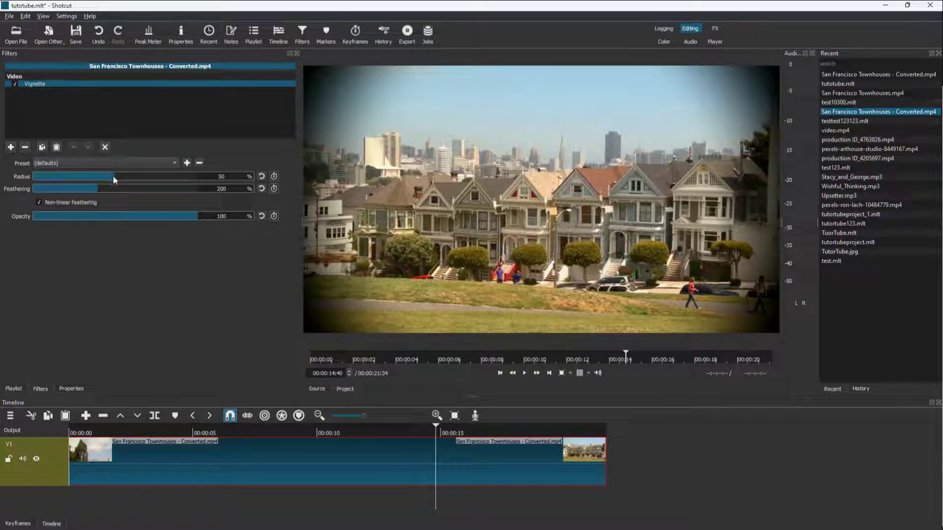
drag(66, 174, 134, 178)
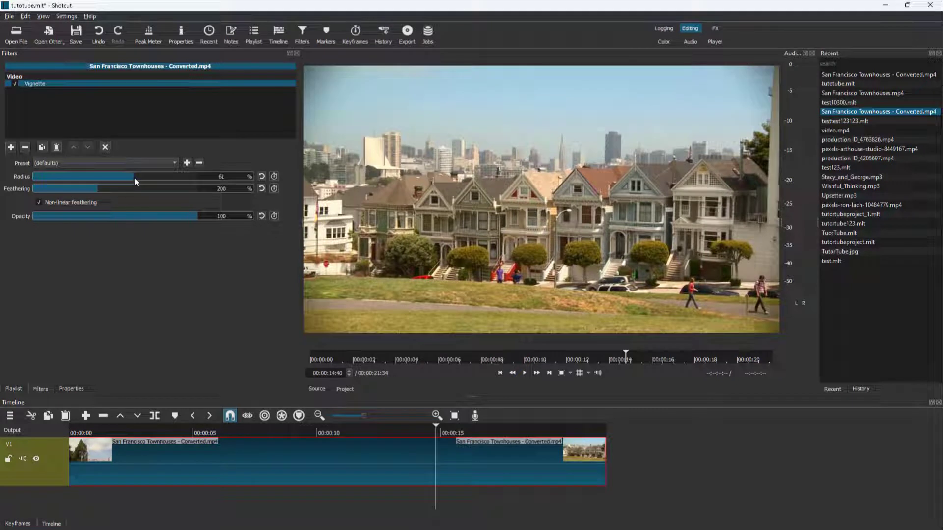
Step: Try a Blur: Gaussian filter at 18% on the clip and remove it again
click(10, 147)
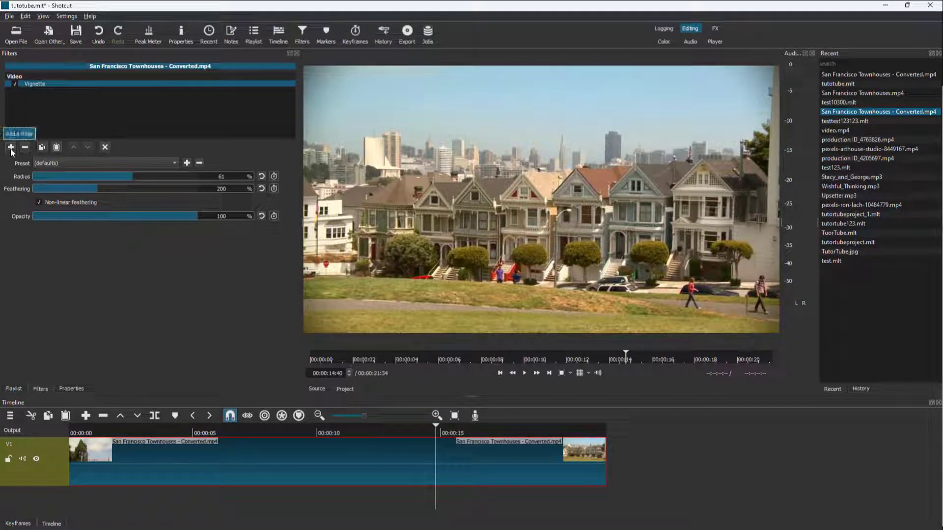
scroll(135, 239, down, 4)
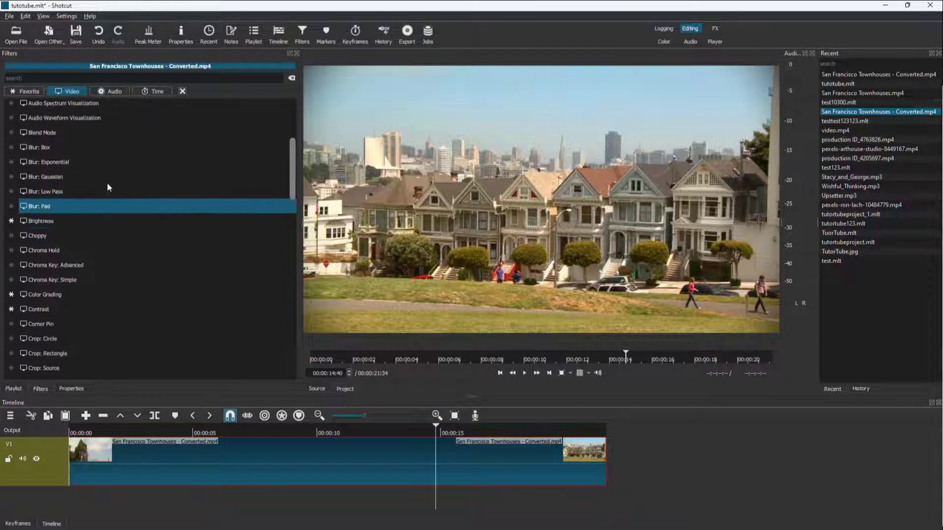
click(107, 179)
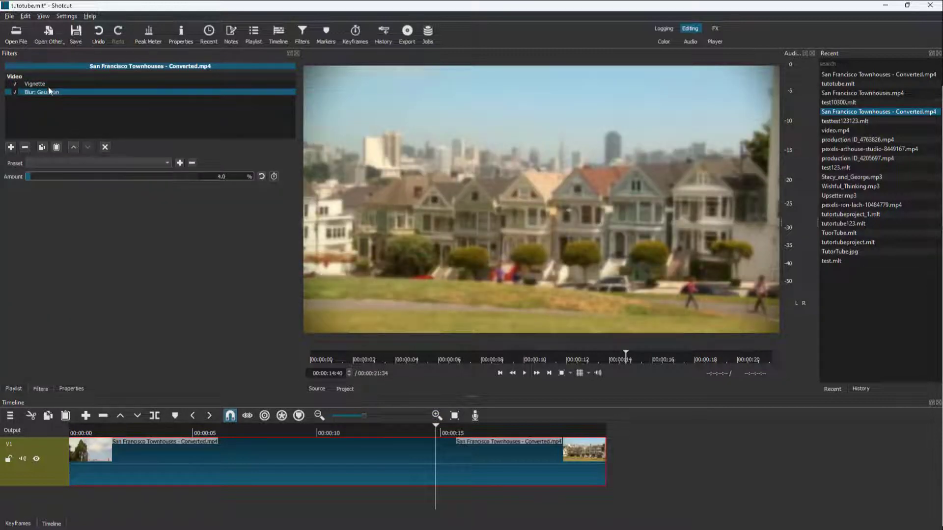
drag(31, 178, 57, 178)
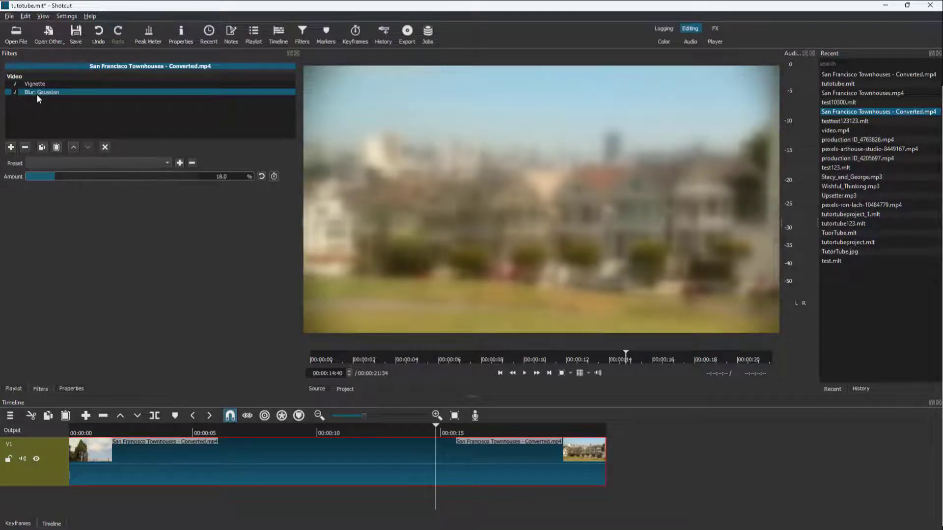
click(26, 147)
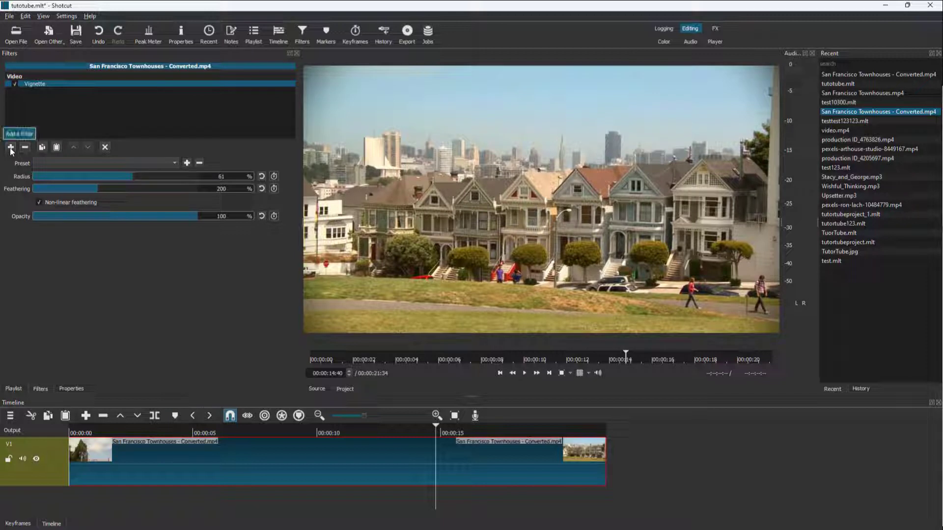
Step: Try the Flip video filter on the clip and remove it again
click(11, 148)
scroll(111, 219, down, 9)
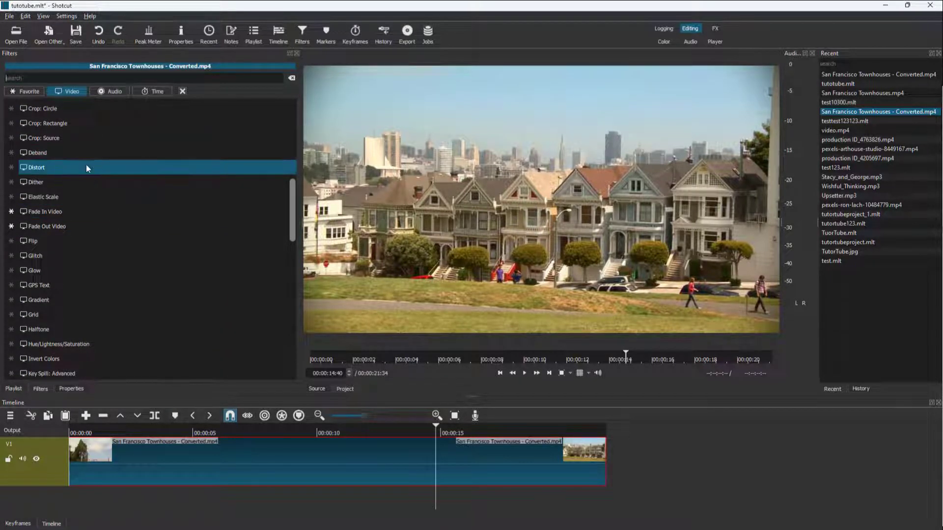
scroll(97, 240, down, 2)
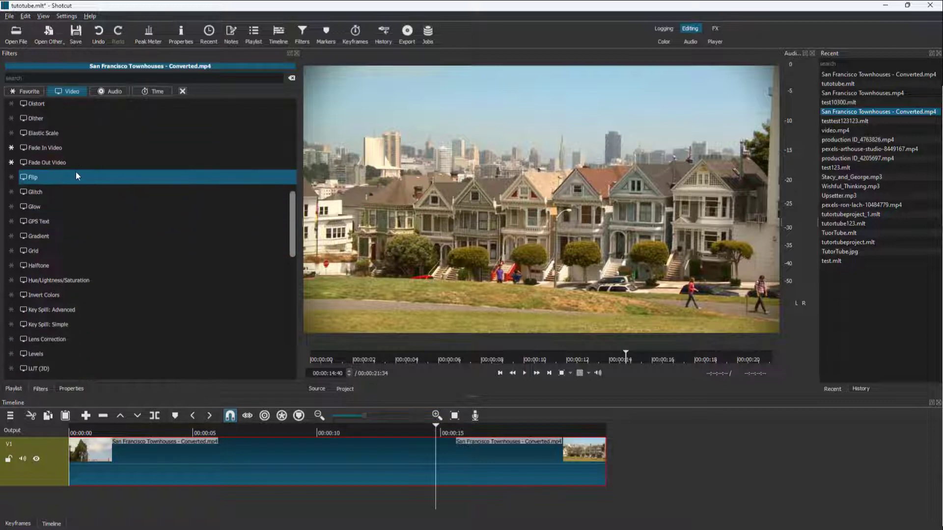
click(76, 172)
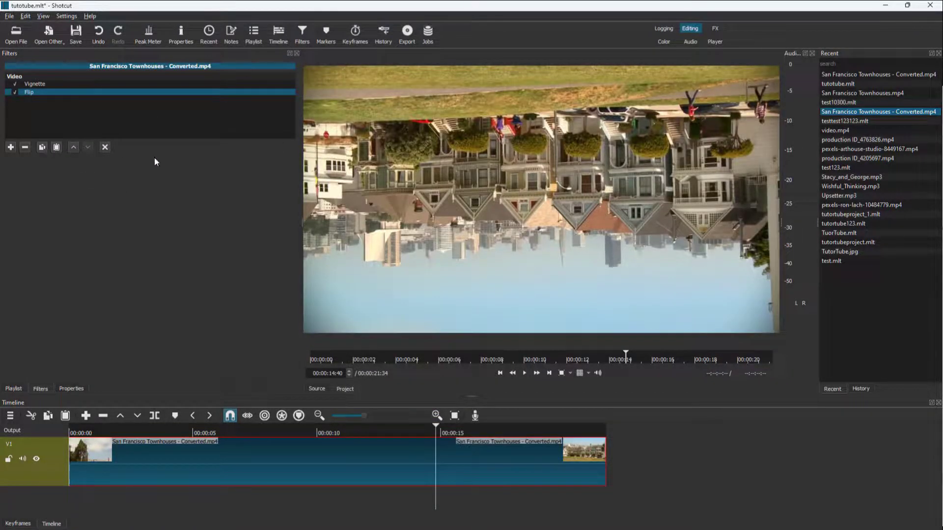
click(26, 148)
Step: Add the Sepia Tone video filter to the clip and lower its Yellow-Blue value
click(10, 146)
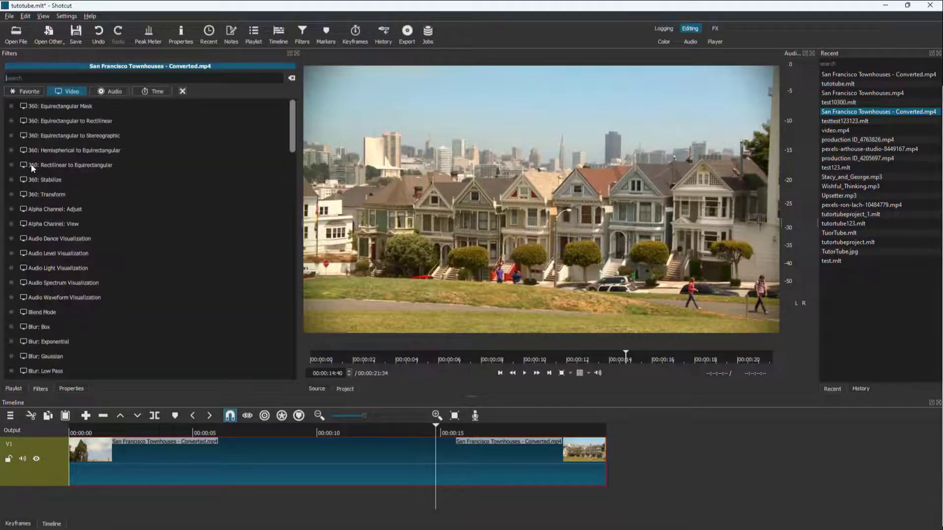
scroll(78, 239, down, 15)
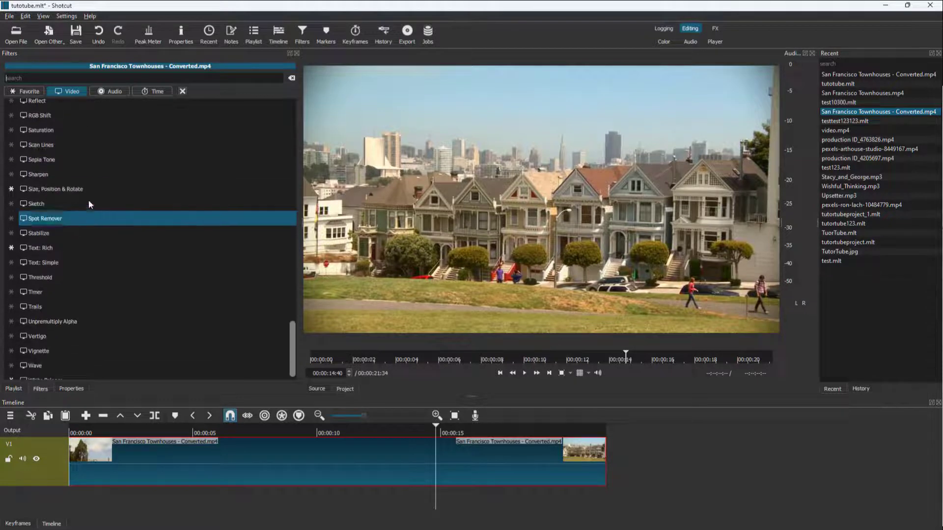
click(75, 166)
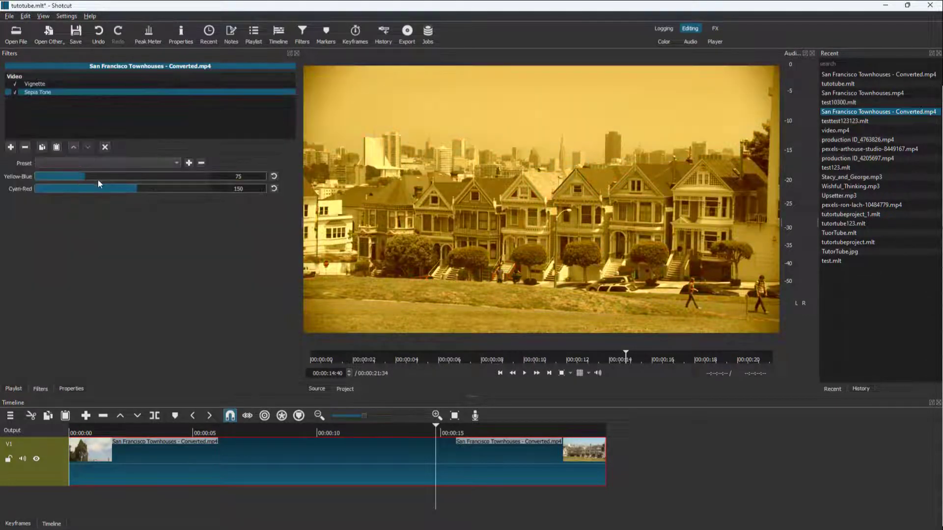
drag(54, 178, 72, 173)
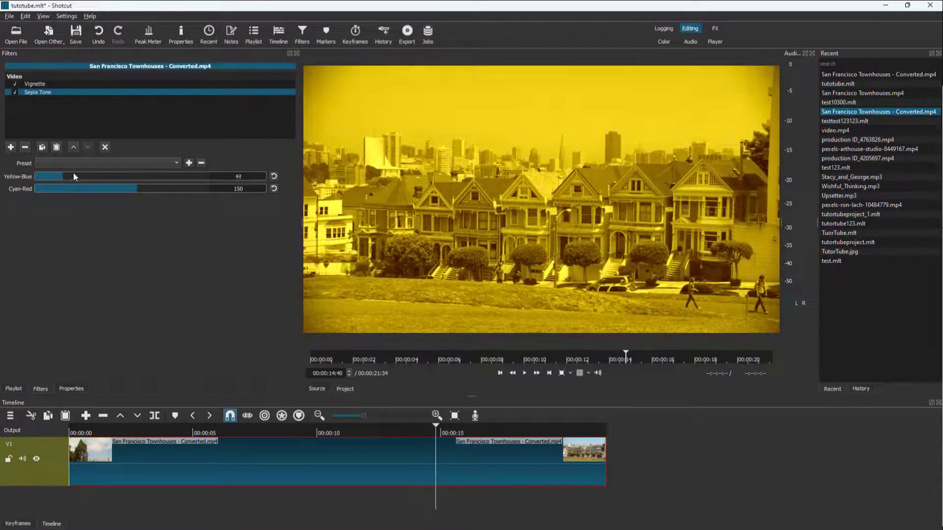
Step: Restore the Sepia Tone defaults, try a Cyan-Red value of 123, and remove the filter
click(114, 163)
click(110, 174)
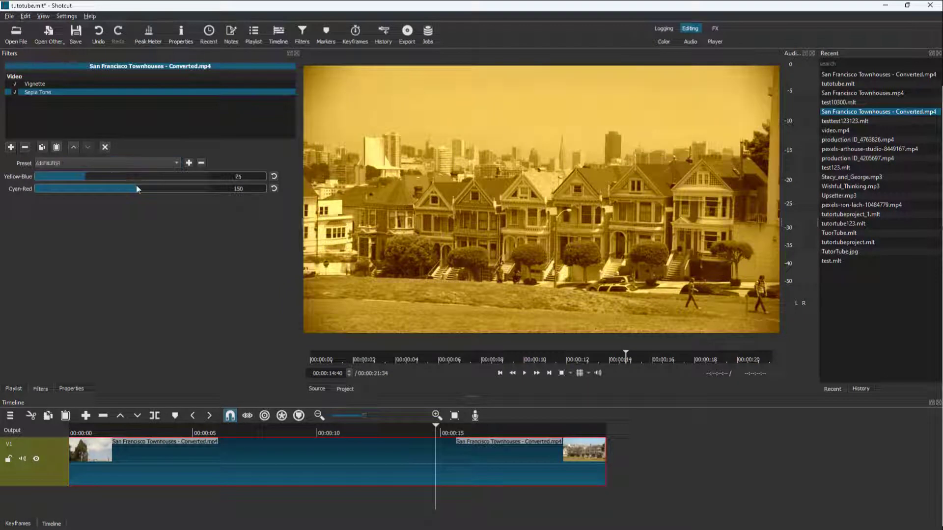
mouse_move(126, 193)
mouse_down()
mouse_move(51, 192)
mouse_move(170, 193)
mouse_move(120, 194)
mouse_up()
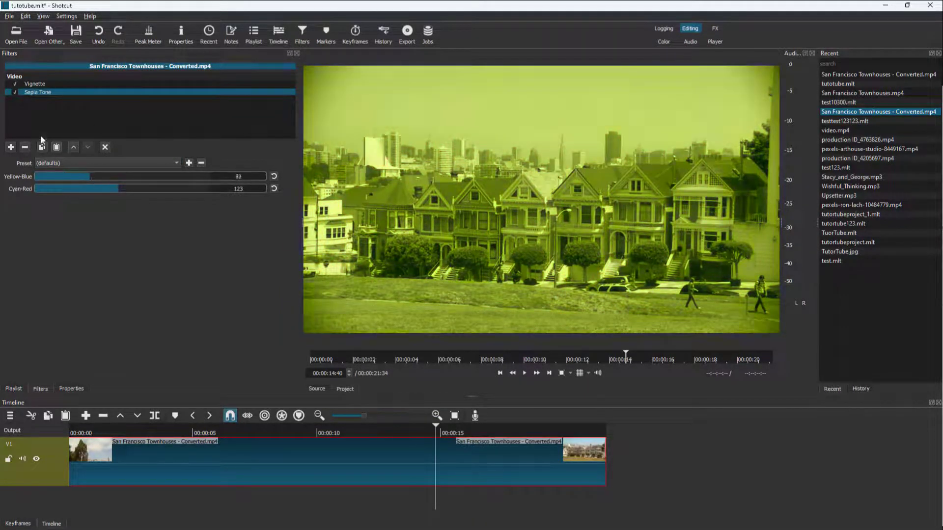
click(25, 147)
Step: Add the Wave video filter to the clip alongside the vignette
click(11, 147)
scroll(93, 263, down, 3)
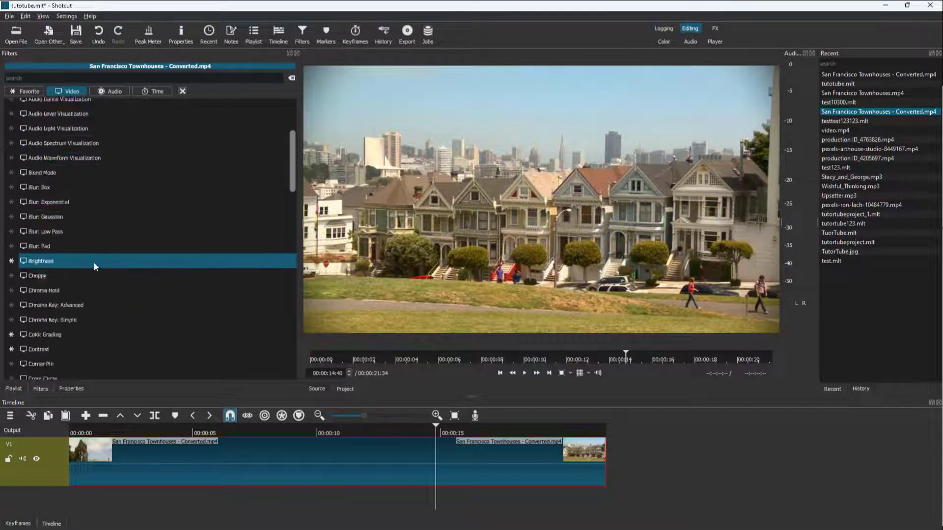
scroll(95, 262, down, 15)
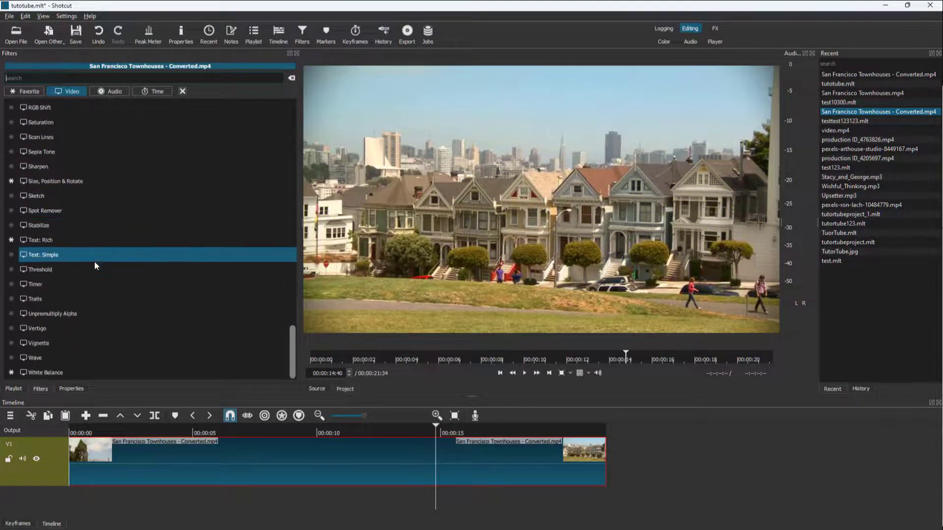
scroll(94, 262, up, 1)
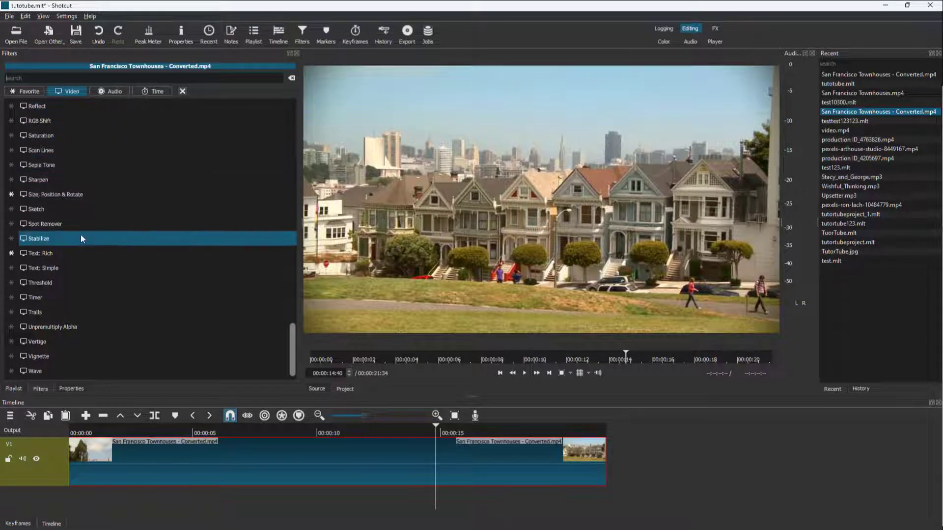
scroll(82, 241, down, 1)
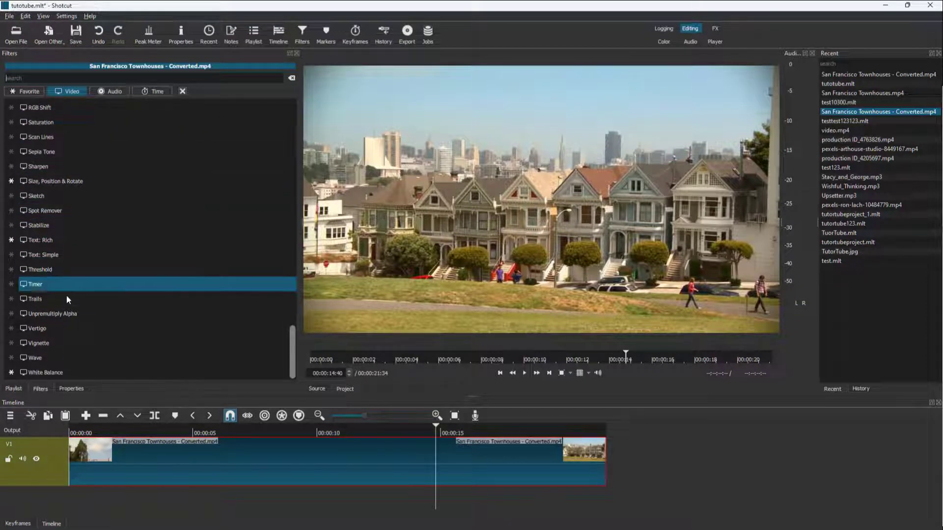
click(60, 357)
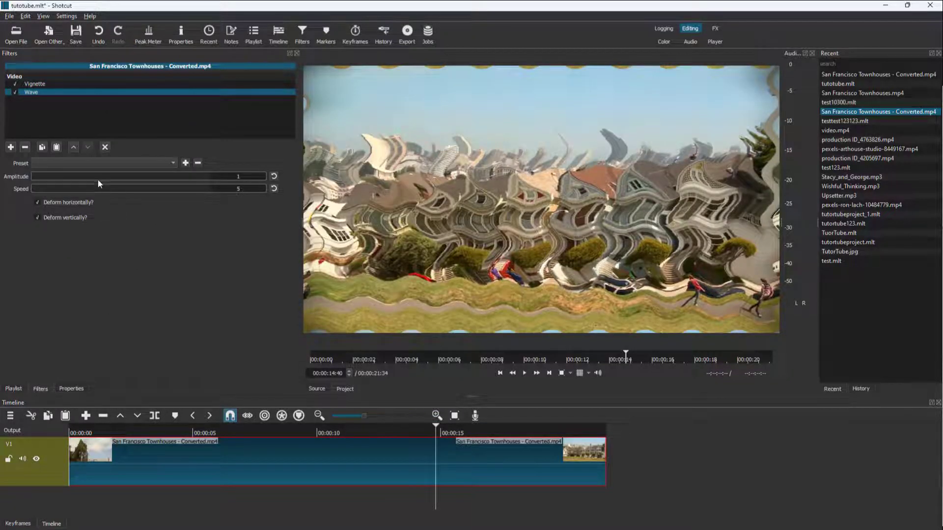
Step: Set the Wave filter's amplitude to 2 and speed to 33, and preview the clip from an earlier point
drag(58, 176, 31, 180)
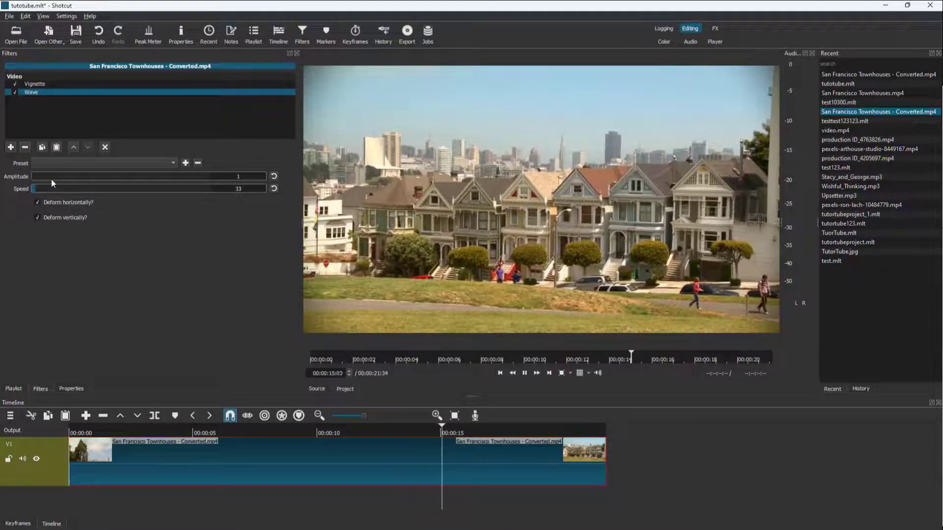
key(space)
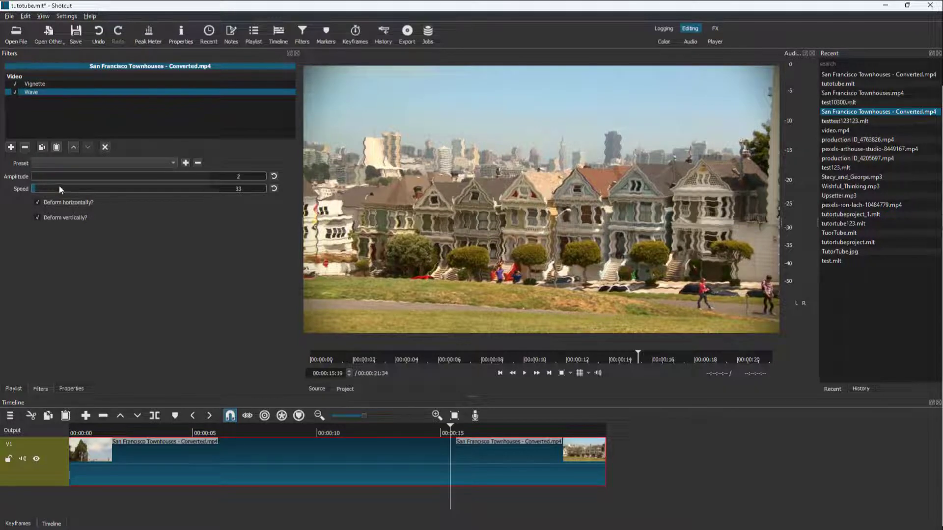
key(Up)
key(space)
click(183, 429)
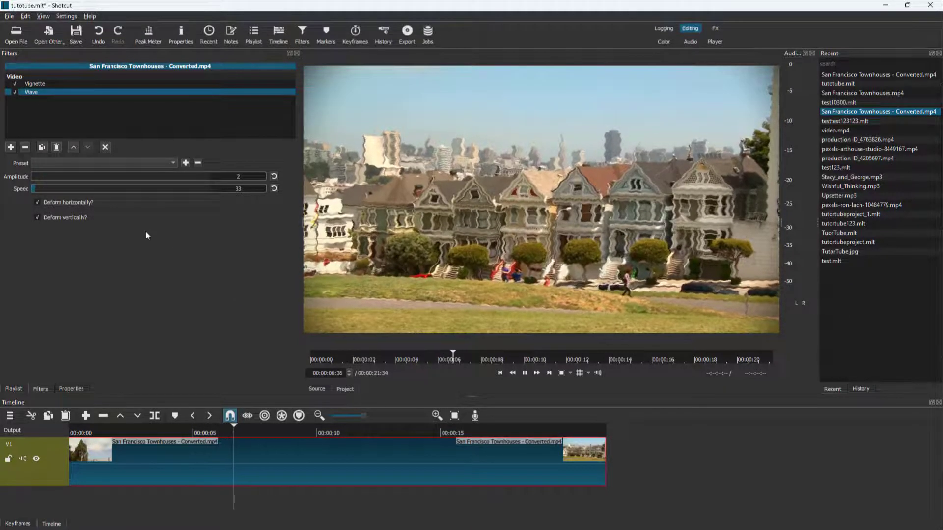
Step: Try a Wave filter speed of 288, set the speed to 24, and play the clip to preview it
key(space)
click(82, 188)
key(space)
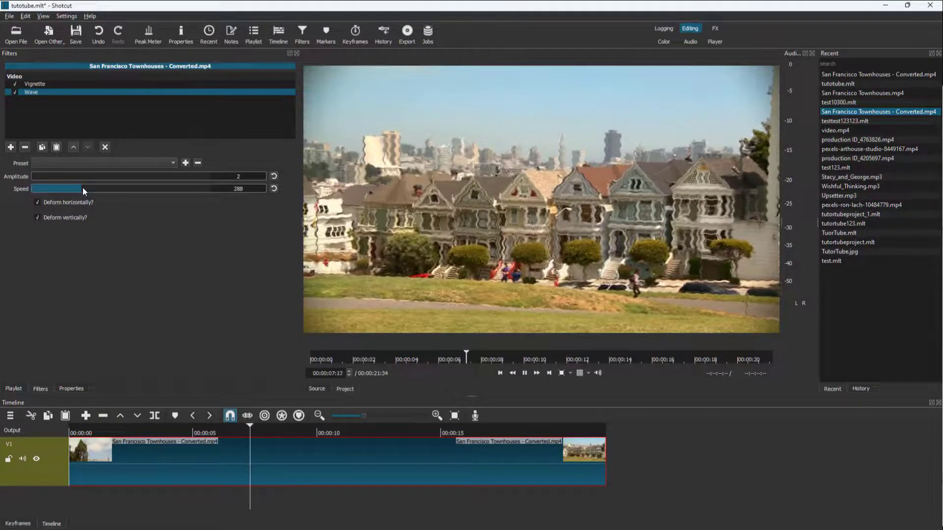
drag(81, 189, 36, 190)
key(space)
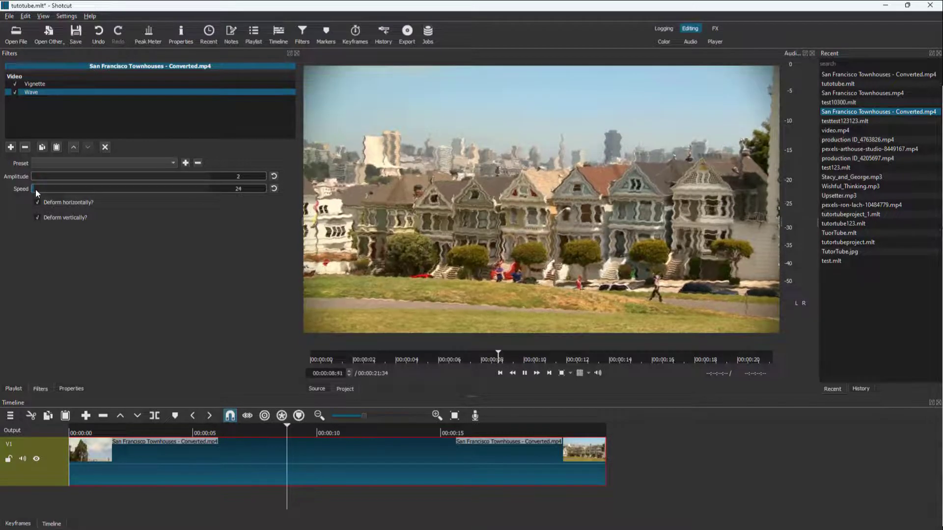
Step: Try the Wave filter with horizontal and vertical deformation turned off, and turn both options back on
click(52, 202)
click(52, 201)
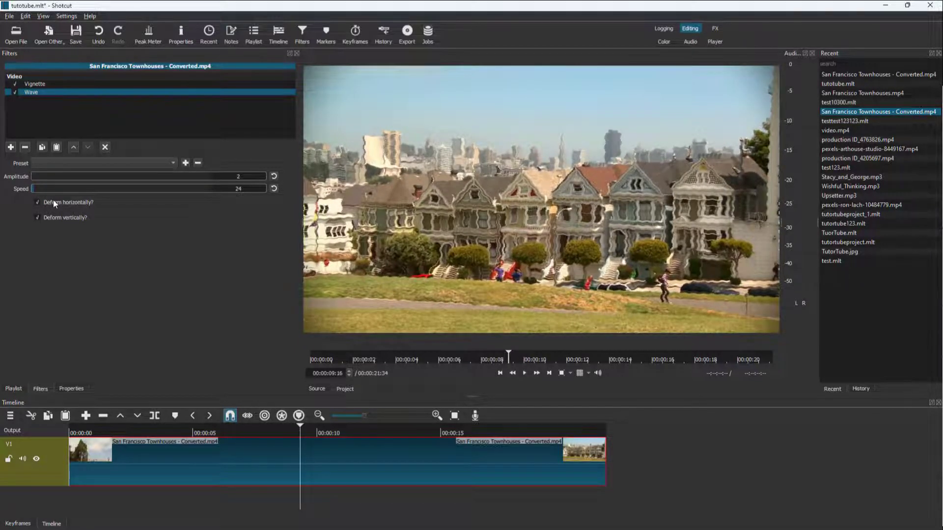
click(55, 218)
key(space)
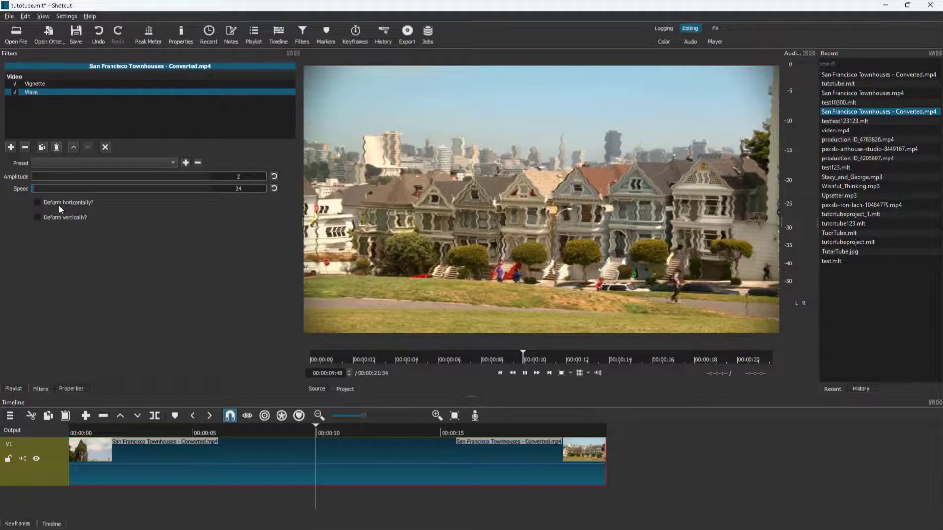
click(59, 205)
click(60, 218)
key(space)
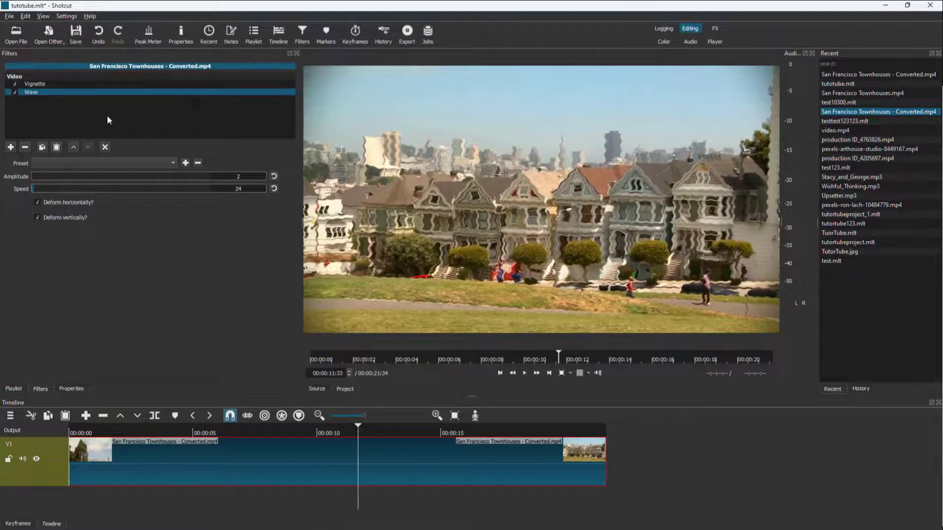
Step: Add the Glow video filter to the clip and set its blur to 17%
click(10, 147)
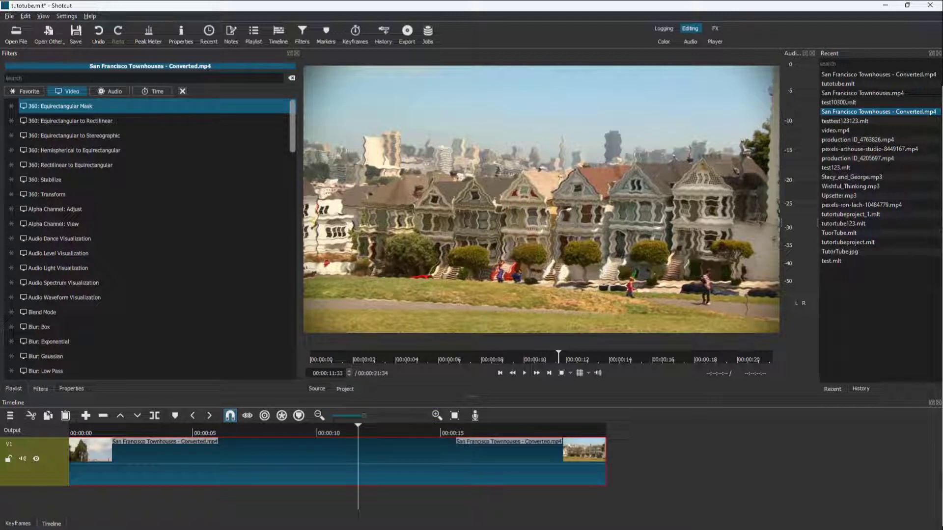
text(glow)
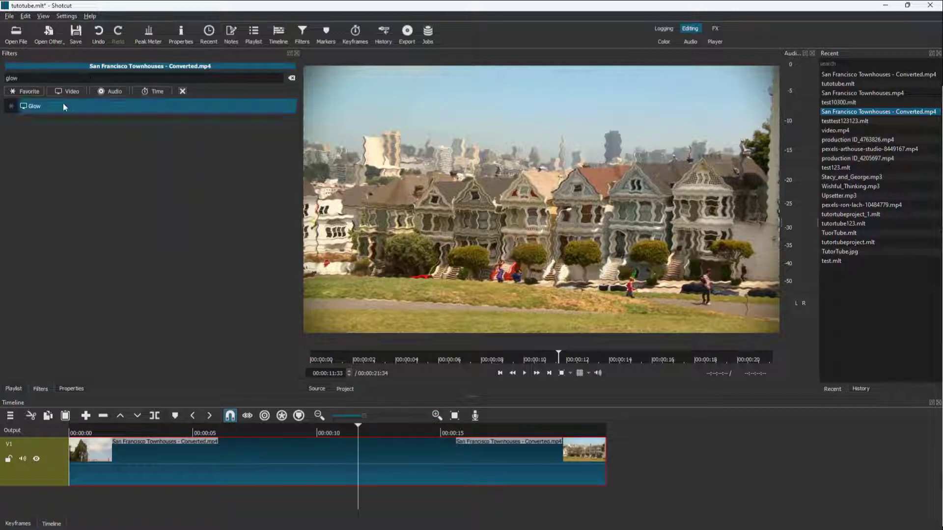
click(60, 104)
drag(106, 178, 74, 178)
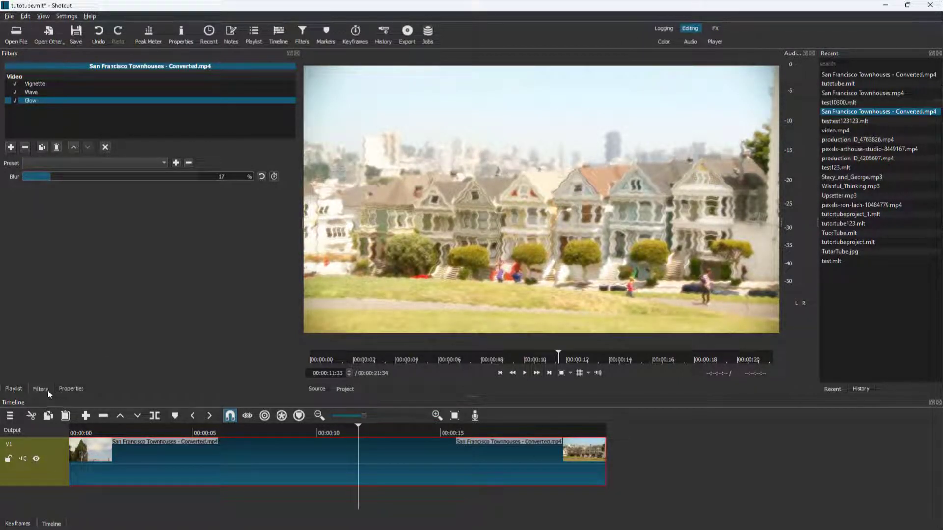
Step: Add the Scan Lines video filter to the clip
click(10, 147)
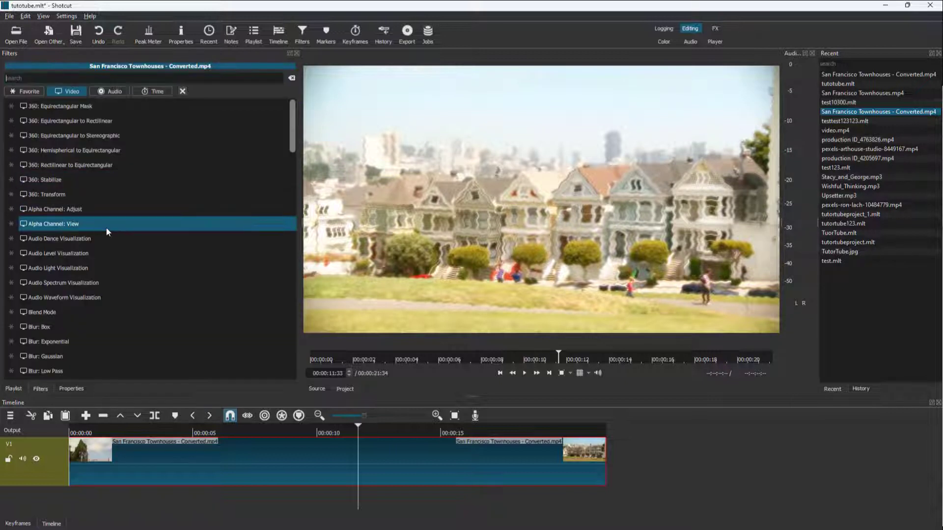
scroll(106, 228, down, 10)
scroll(104, 231, down, 5)
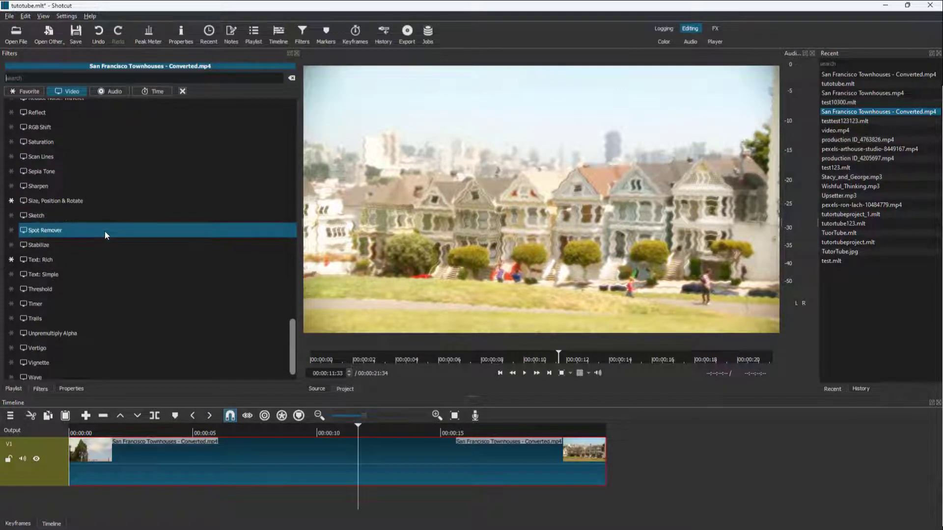
click(104, 153)
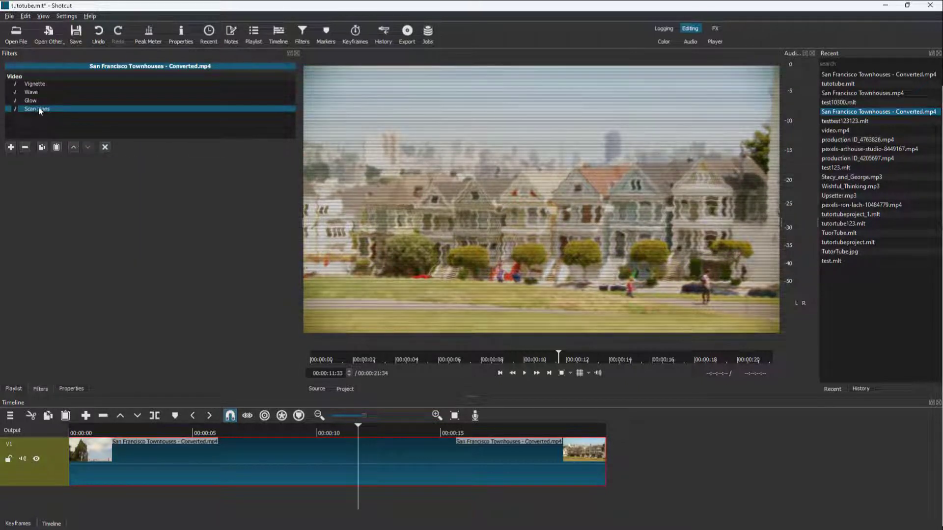
Step: Add the Saturation video filter to the clip and raise its level to 266%
click(13, 146)
scroll(66, 219, down, 5)
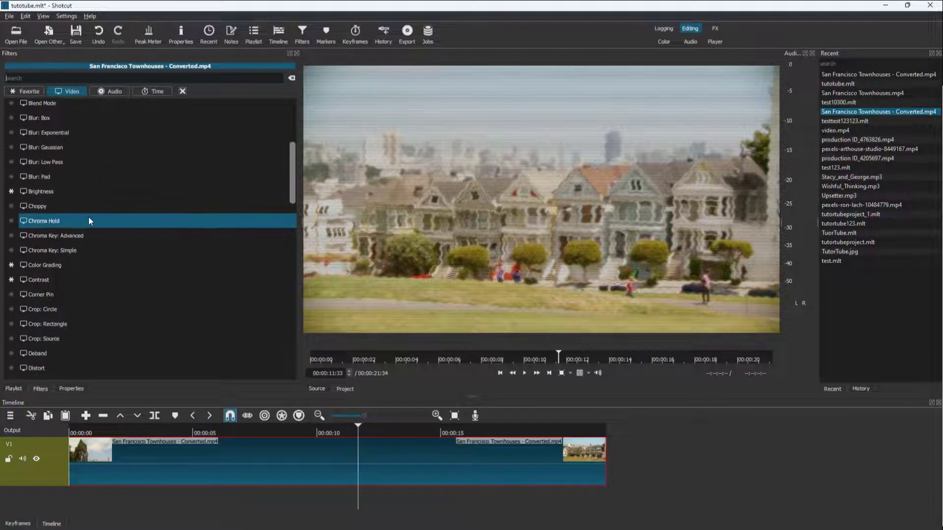
scroll(91, 229, down, 15)
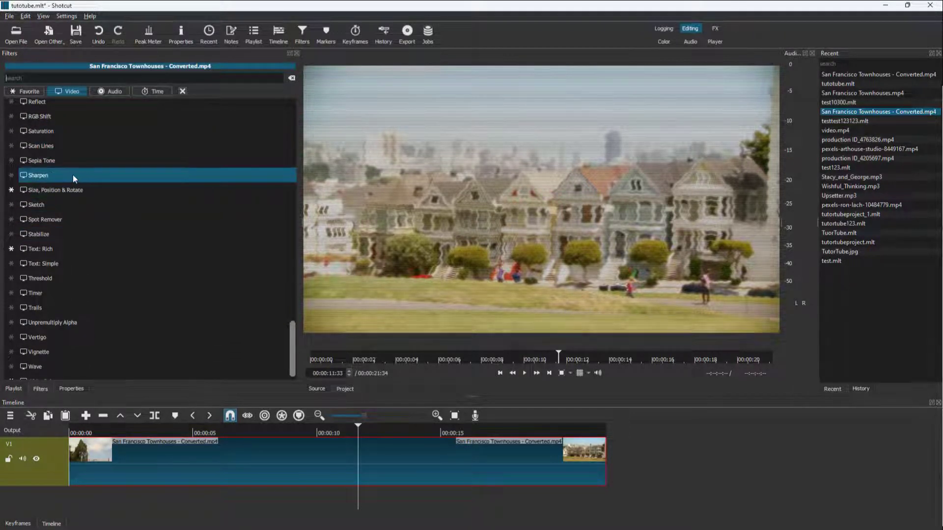
click(69, 128)
drag(93, 177, 180, 176)
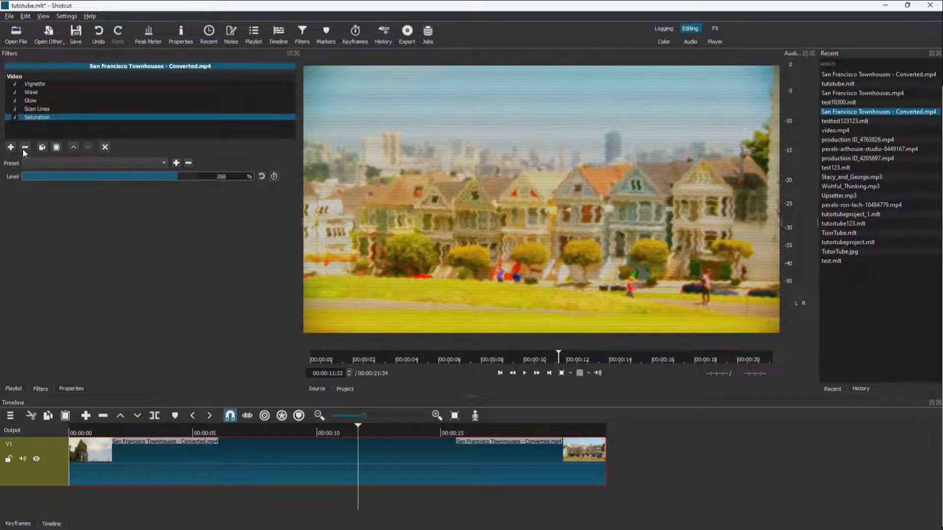
Step: Add the Elastic Scale video filter with its center at 79.6 and linear scale factor at 72.9
click(10, 147)
scroll(81, 215, down, 9)
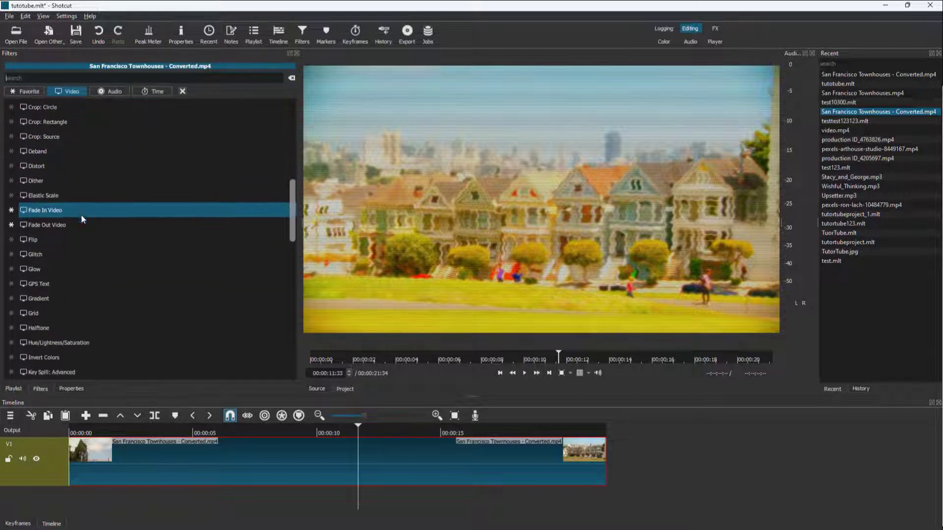
click(75, 195)
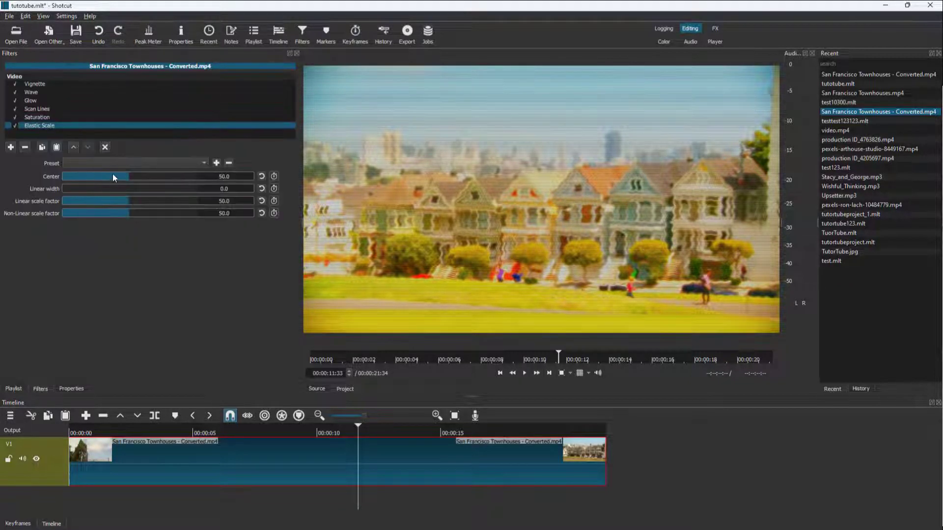
drag(113, 176, 162, 200)
Step: Add the Contrast video filter to the clip and raise its level to 93.9%
click(11, 148)
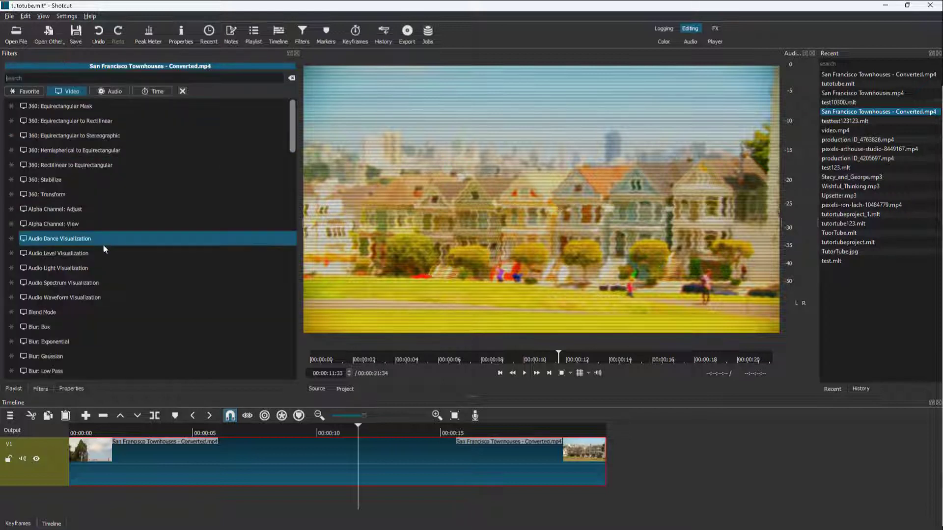
scroll(104, 246, down, 15)
scroll(107, 243, down, 2)
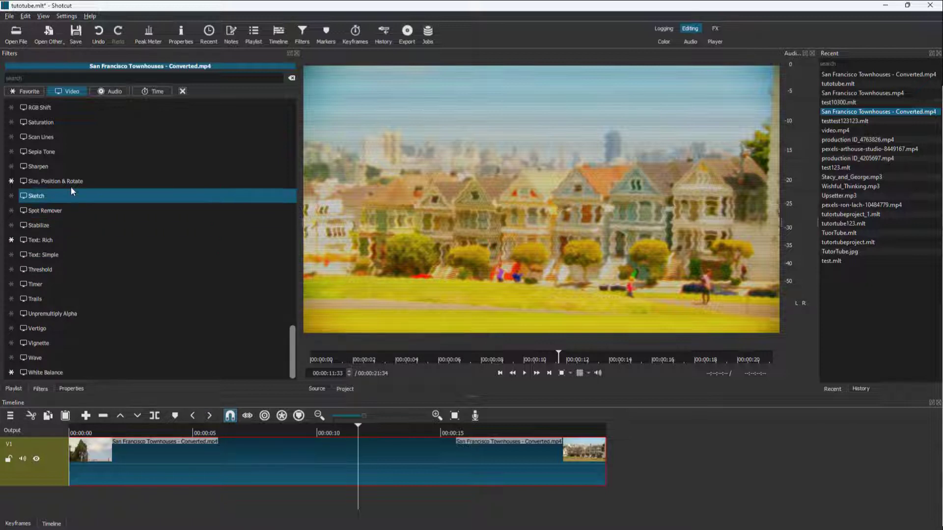
scroll(72, 191, up, 15)
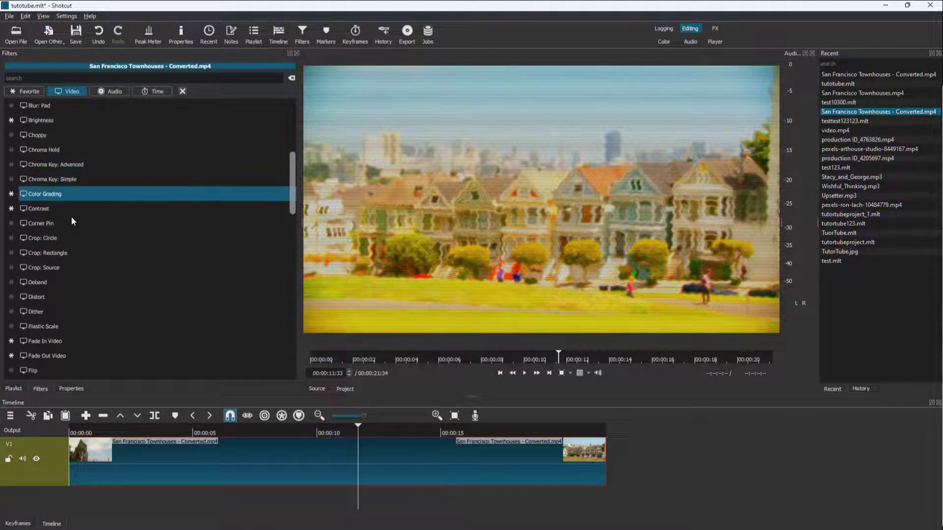
click(73, 209)
drag(119, 176, 195, 179)
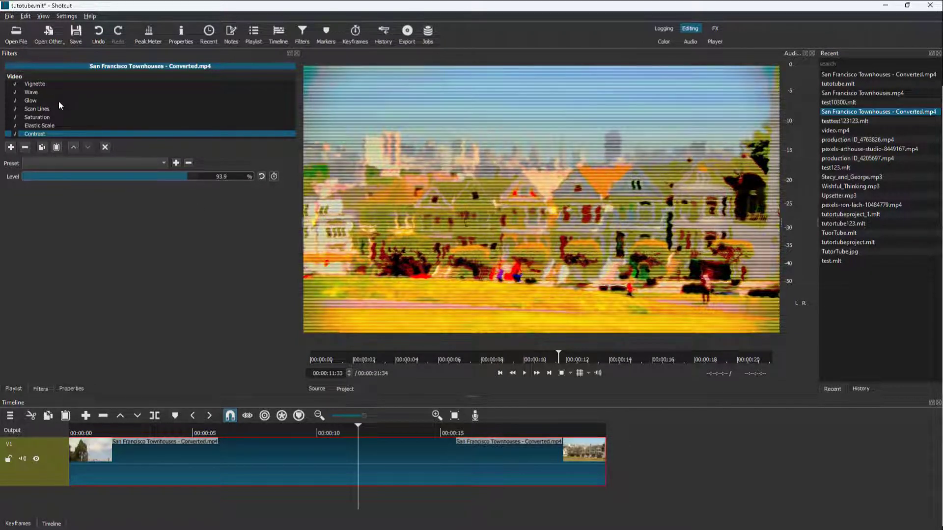
Step: Preview the clip from about the 8-second mark and disable all of its video filters without removing them
click(271, 435)
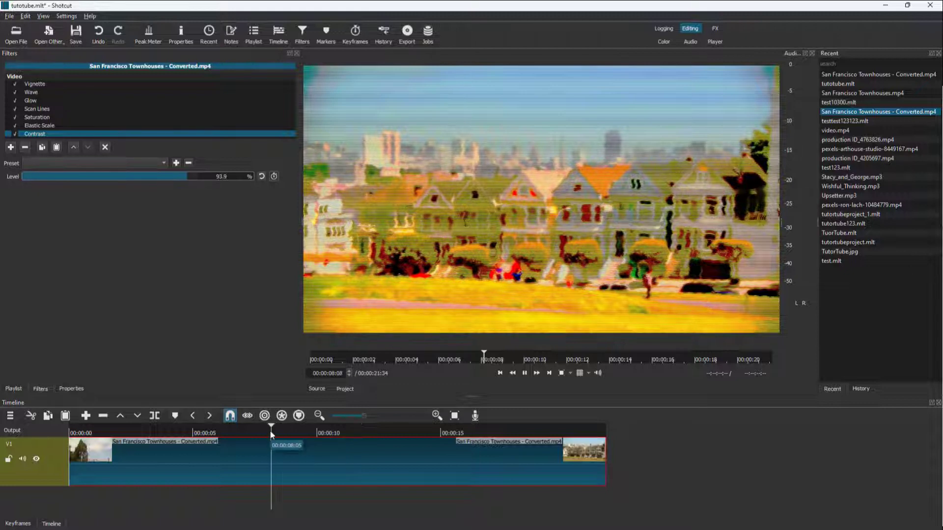
click(15, 126)
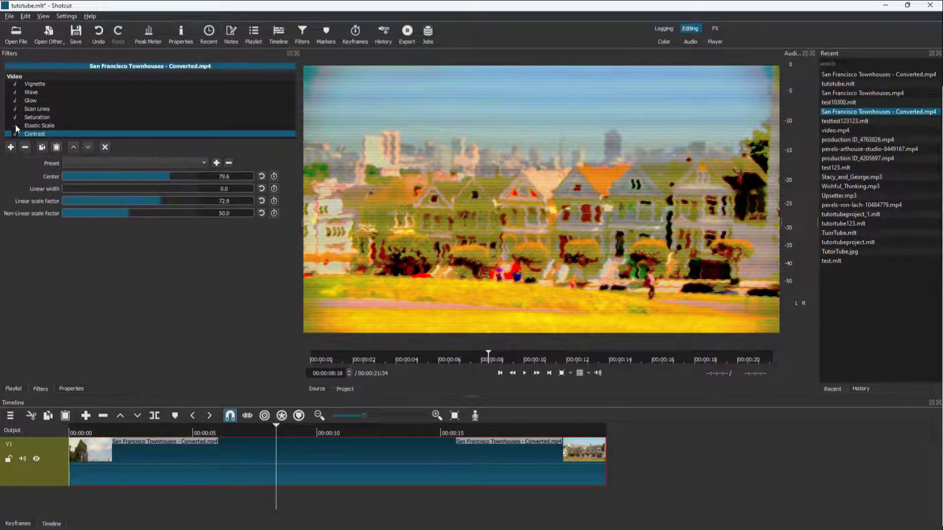
click(16, 133)
click(16, 117)
click(15, 101)
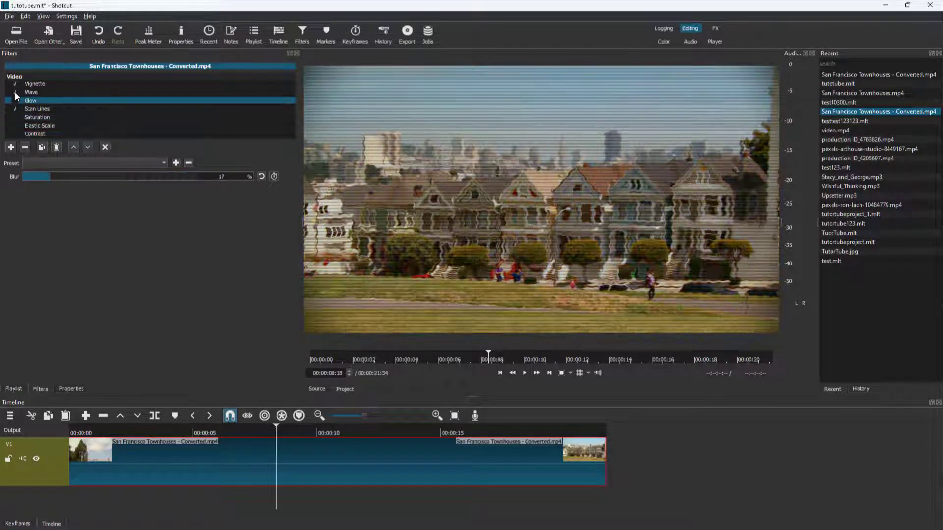
click(15, 92)
click(16, 84)
click(17, 108)
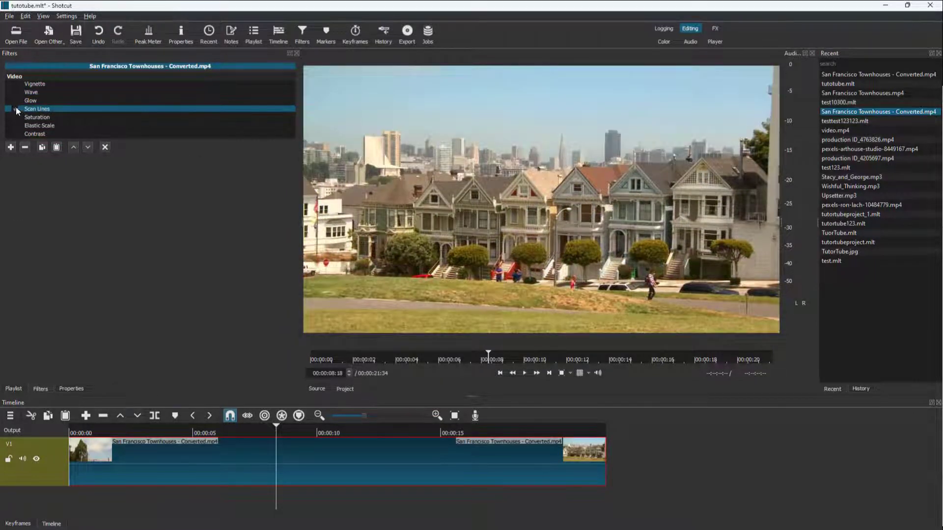
Step: Re-enable the Scan Lines, Glow, Vignette, Elastic Scale and Saturation filters on the clip
click(15, 108)
click(15, 101)
click(16, 83)
click(14, 124)
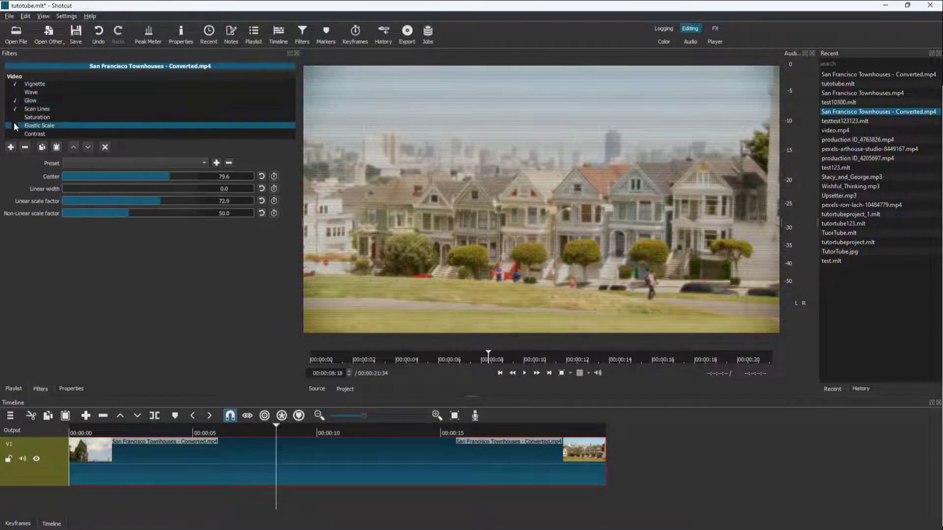
click(16, 119)
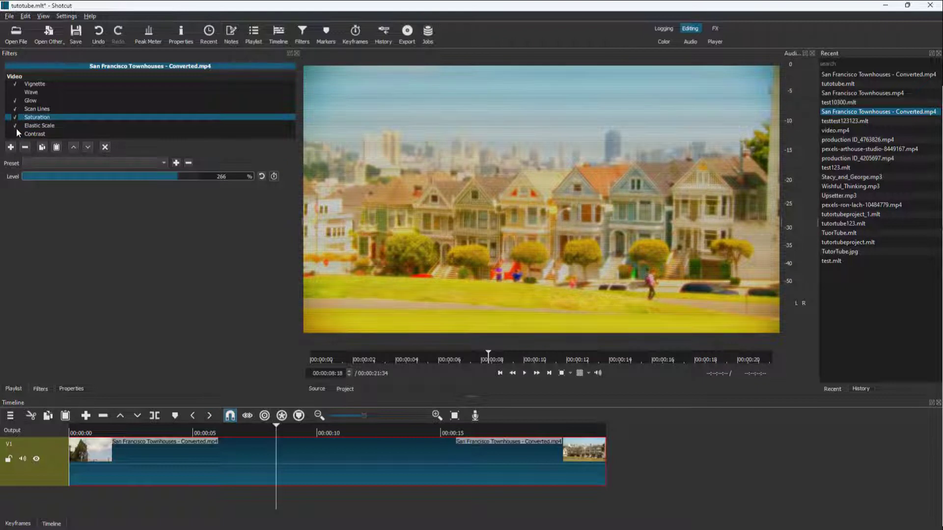